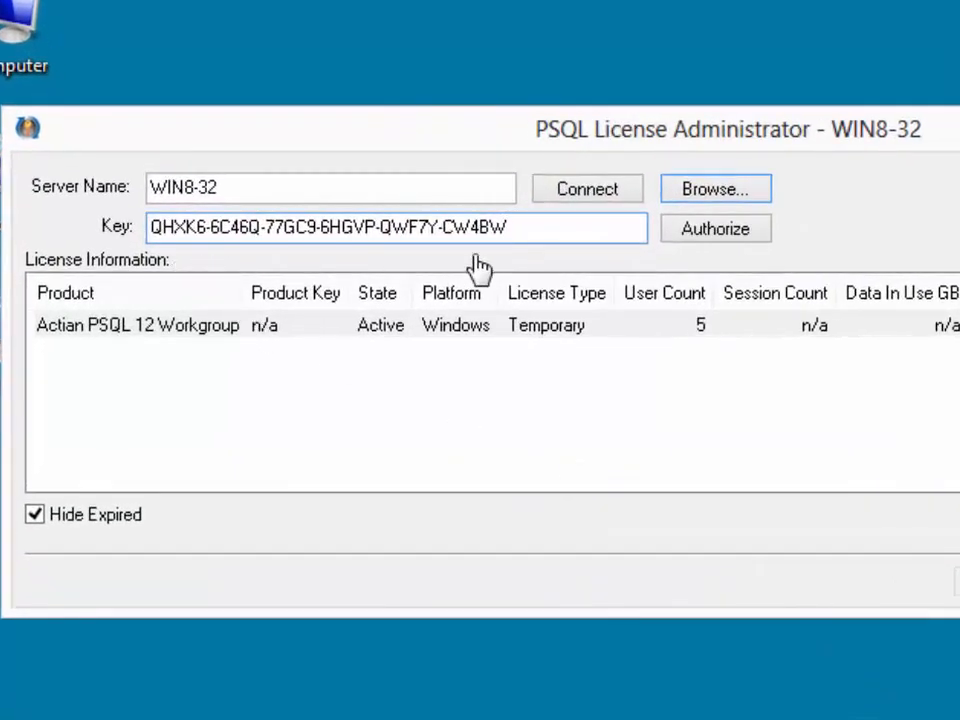
# Attempt to authorize the key, dismiss the insufficient-rights error and close the License Administrator.
pyautogui.click(727, 238)
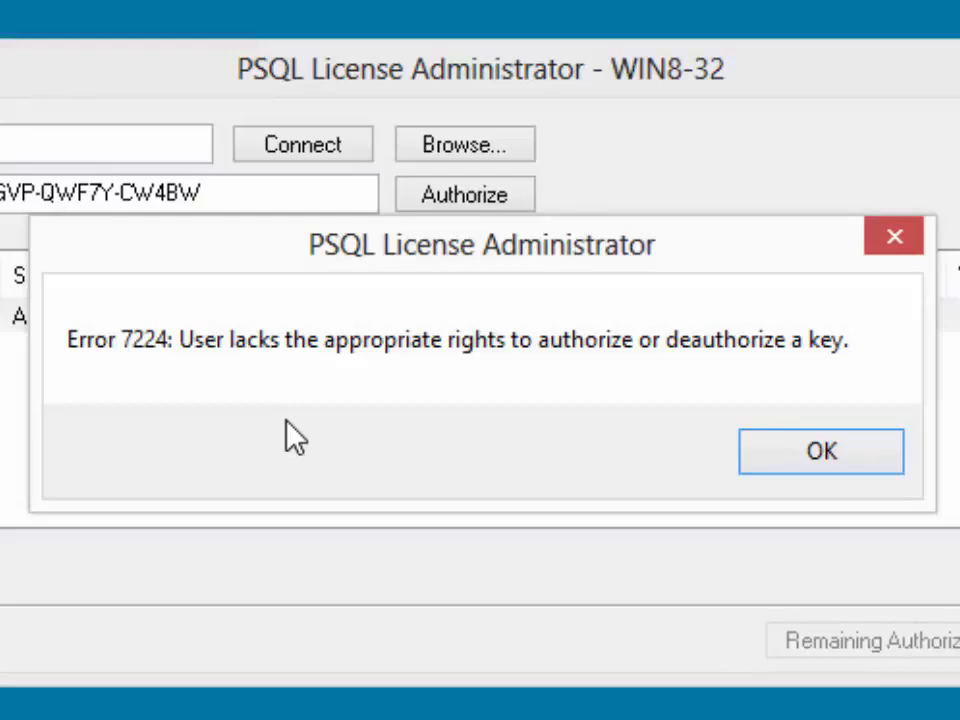
pyautogui.click(806, 458)
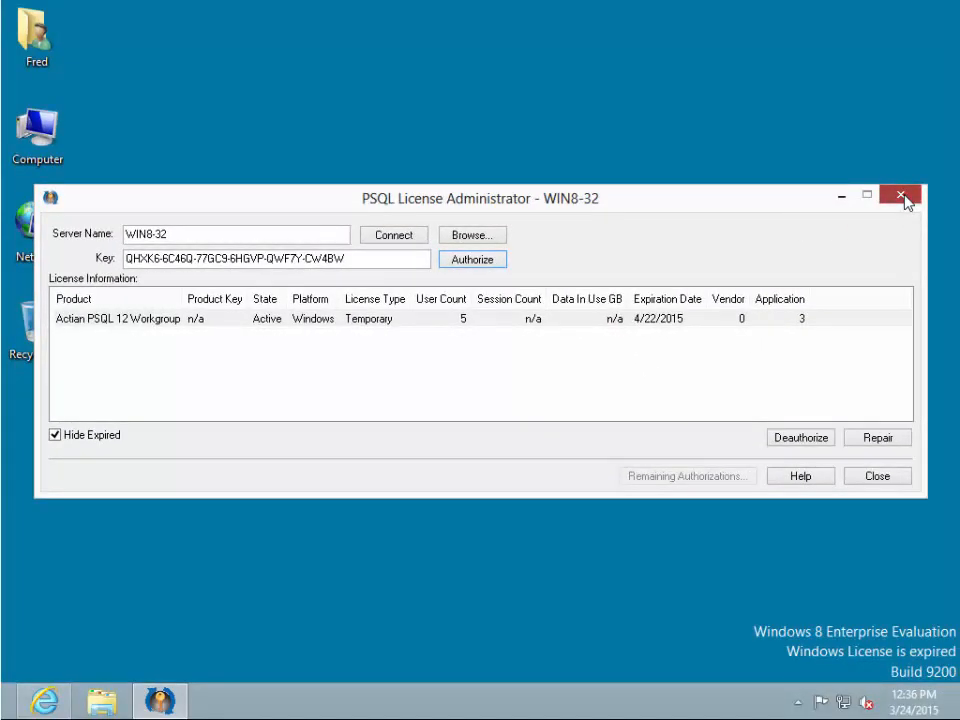
pyautogui.click(905, 201)
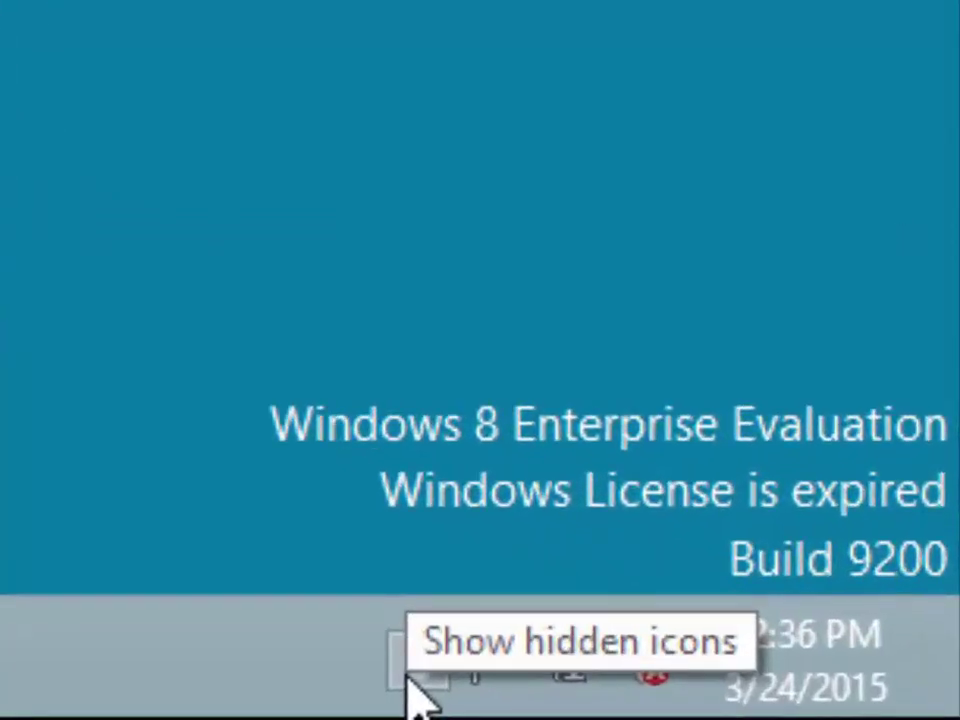
# From the tray, exit the PSQL notification viewer and stop the database engines.
pyautogui.click(410, 680)
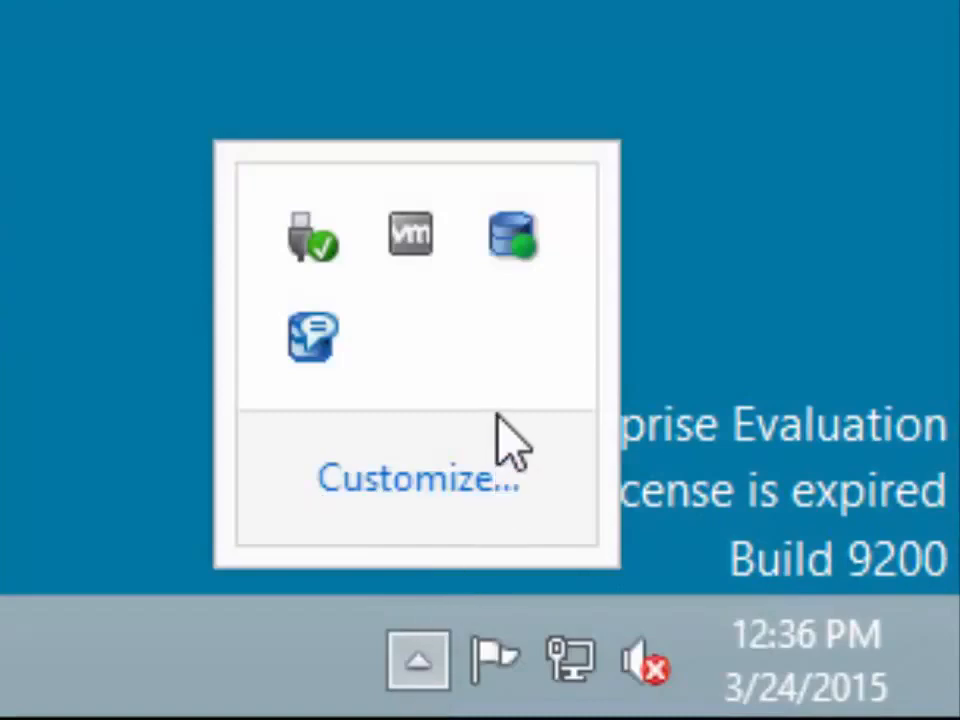
pyautogui.rightClick(315, 338)
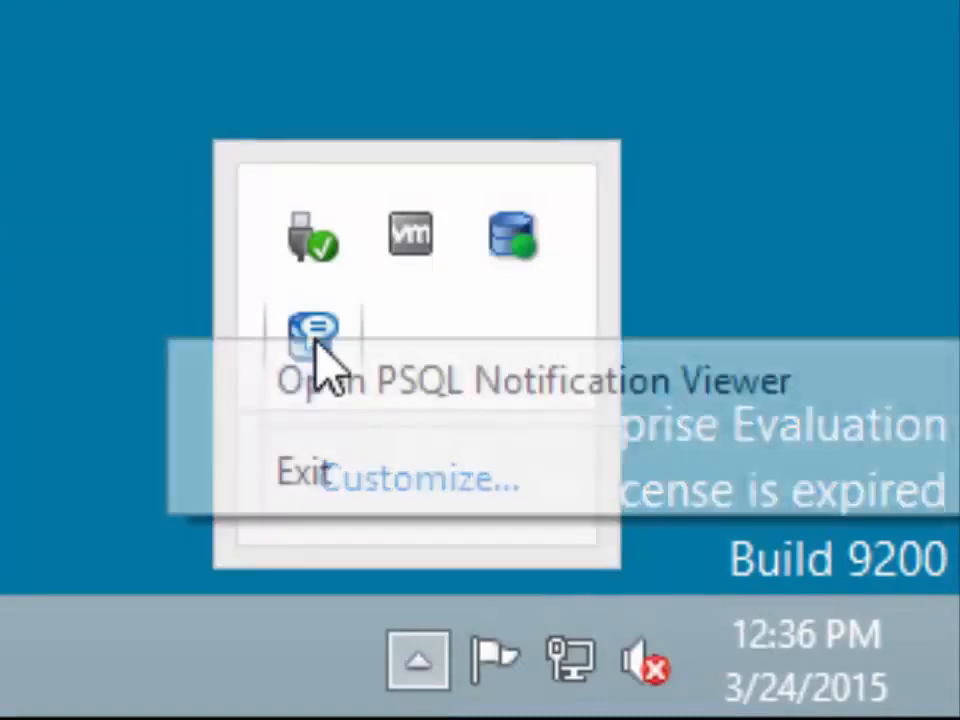
pyautogui.click(323, 478)
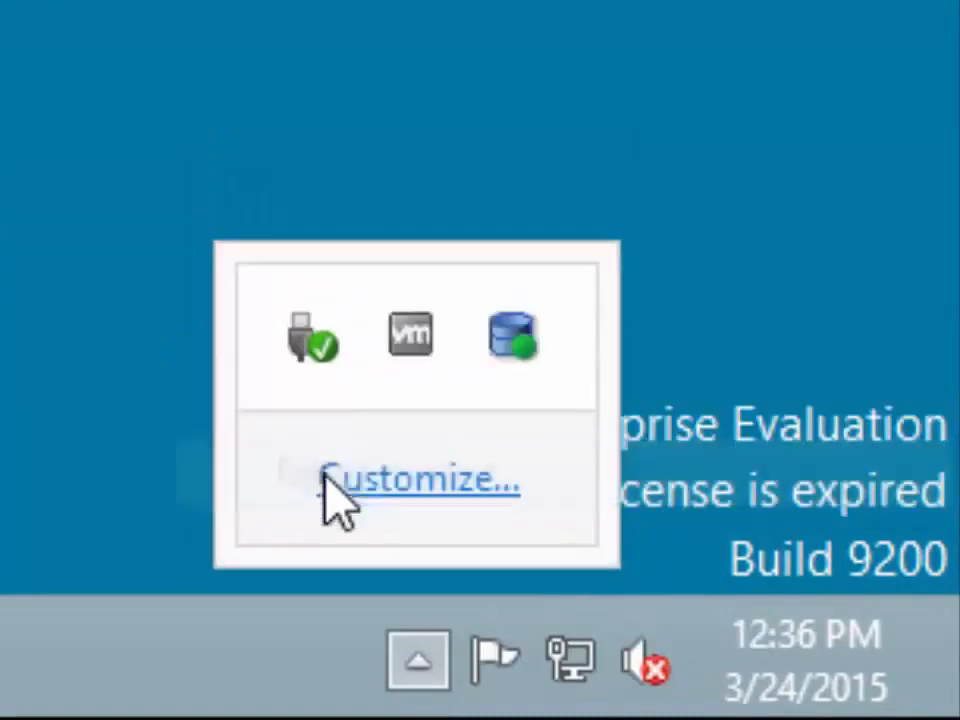
pyautogui.rightClick(522, 338)
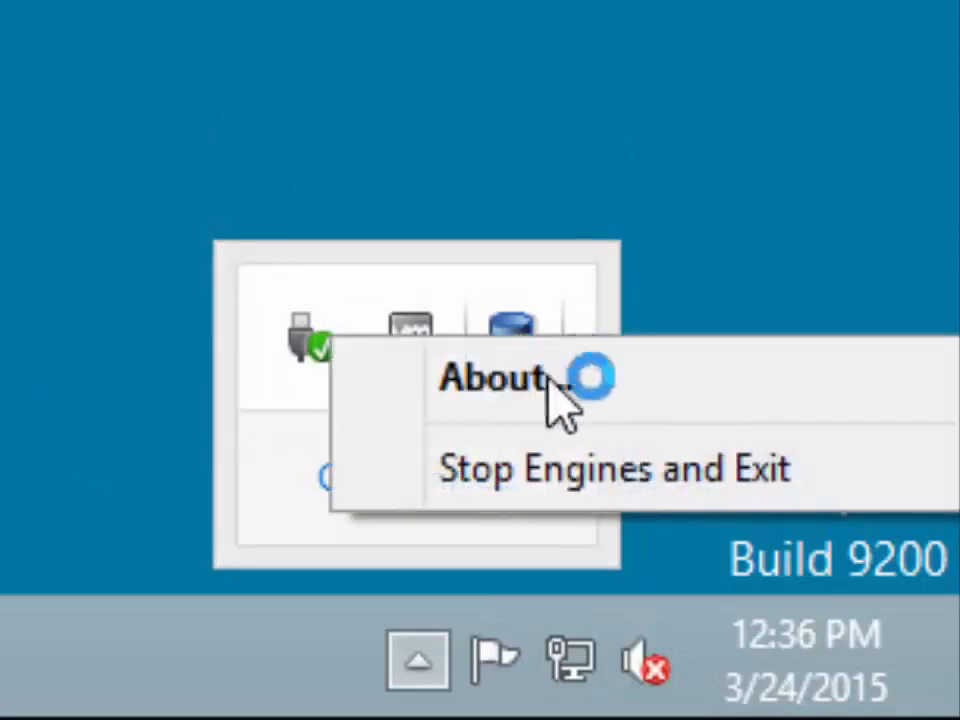
pyautogui.click(664, 470)
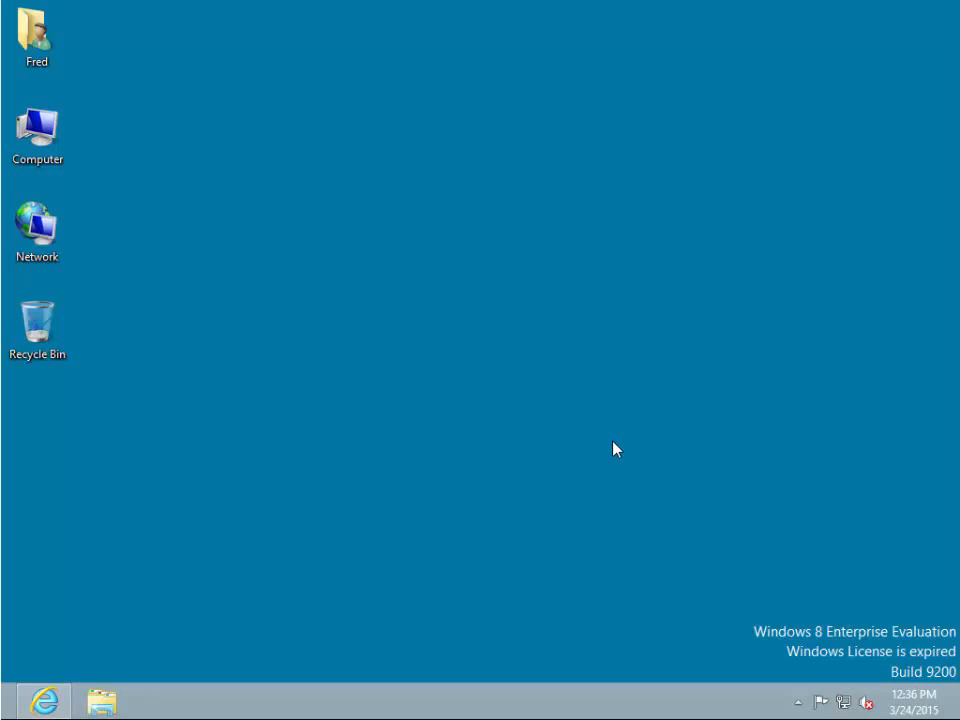
# Launch Command Prompt as administrator from the Start screen and confirm the admin password.
pyautogui.press('super')
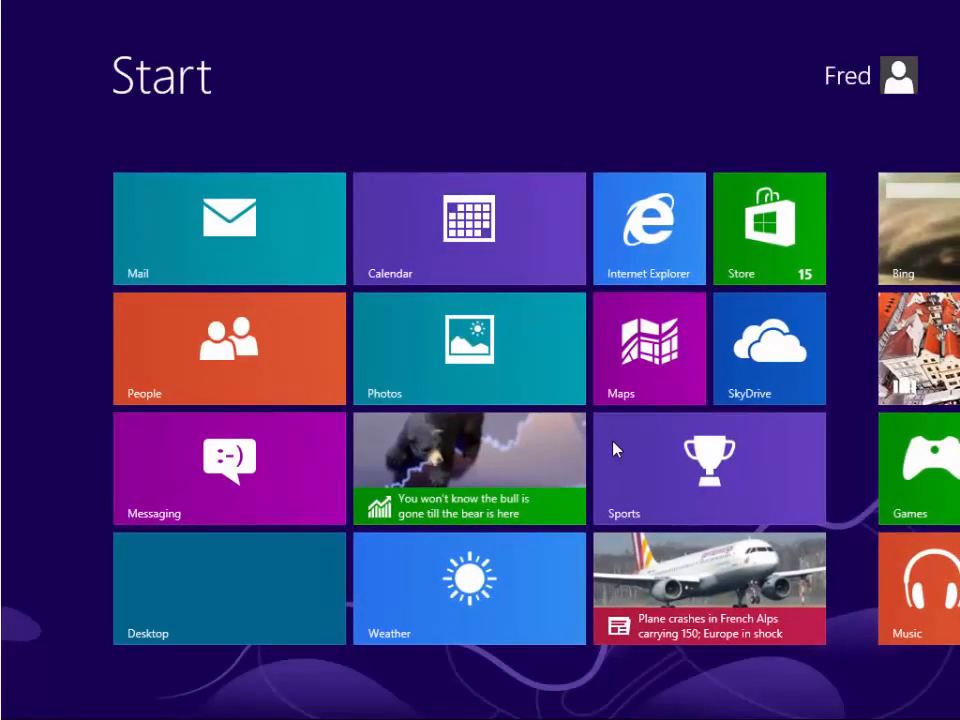
pyautogui.write('cmd')
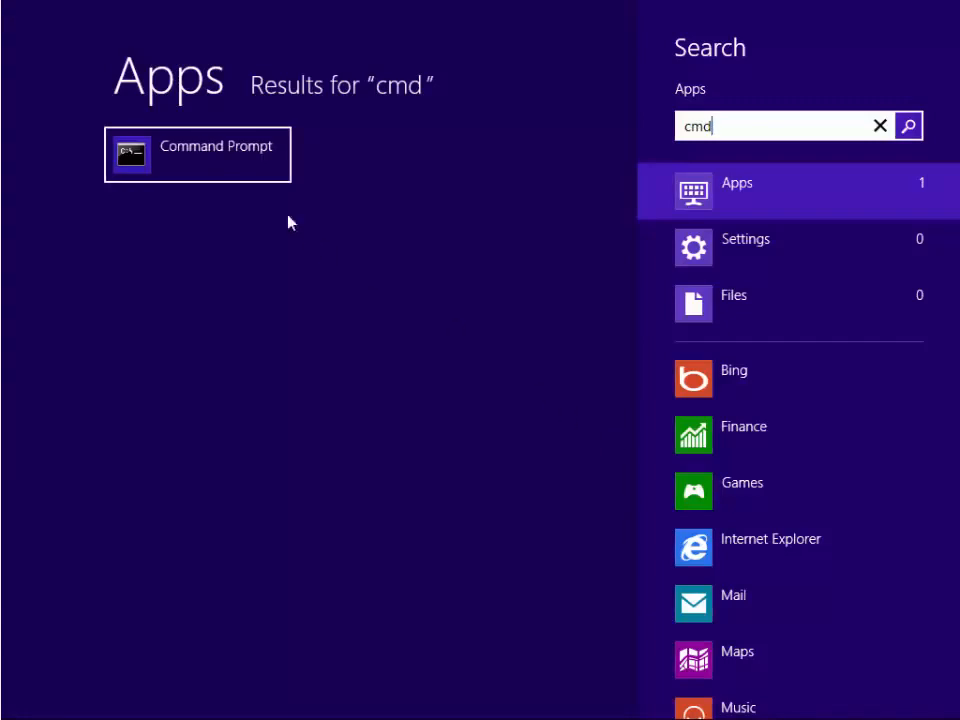
pyautogui.rightClick(201, 150)
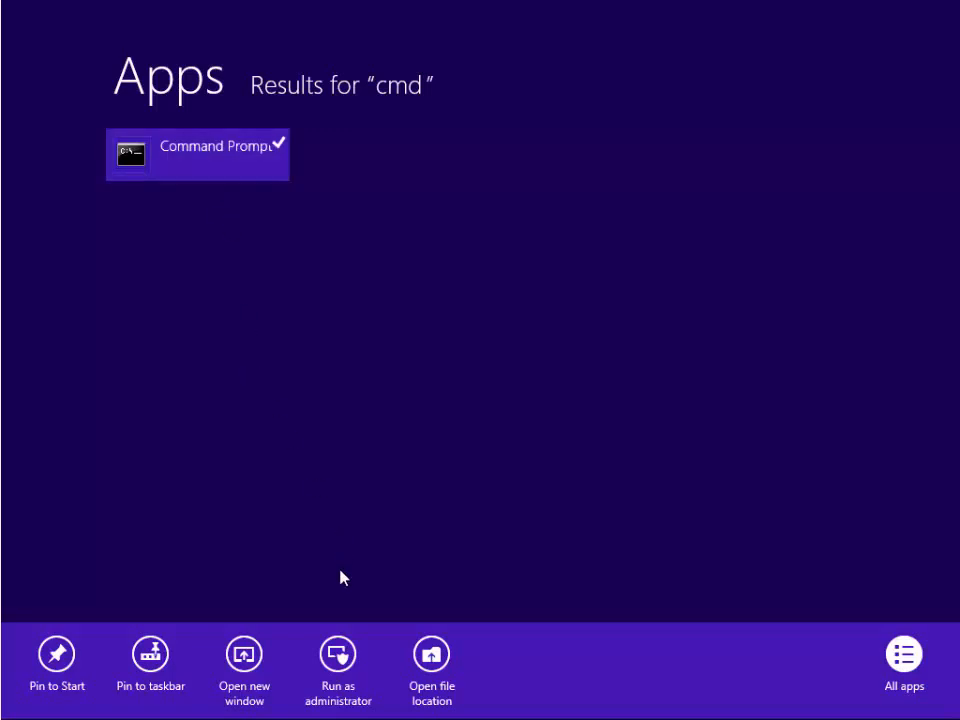
pyautogui.click(341, 669)
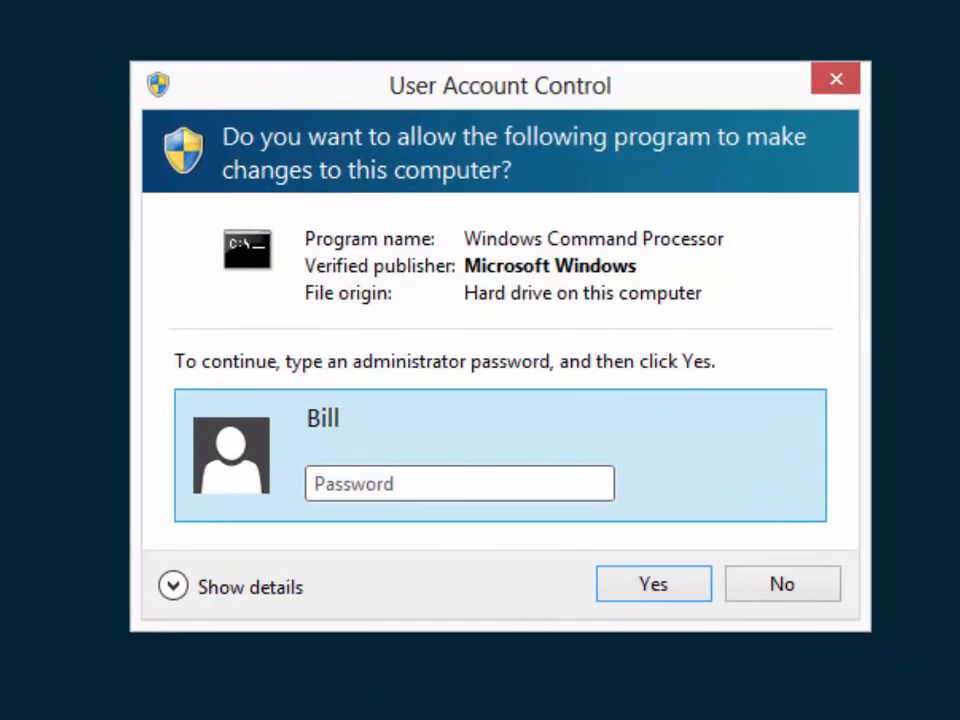
pyautogui.write('p')
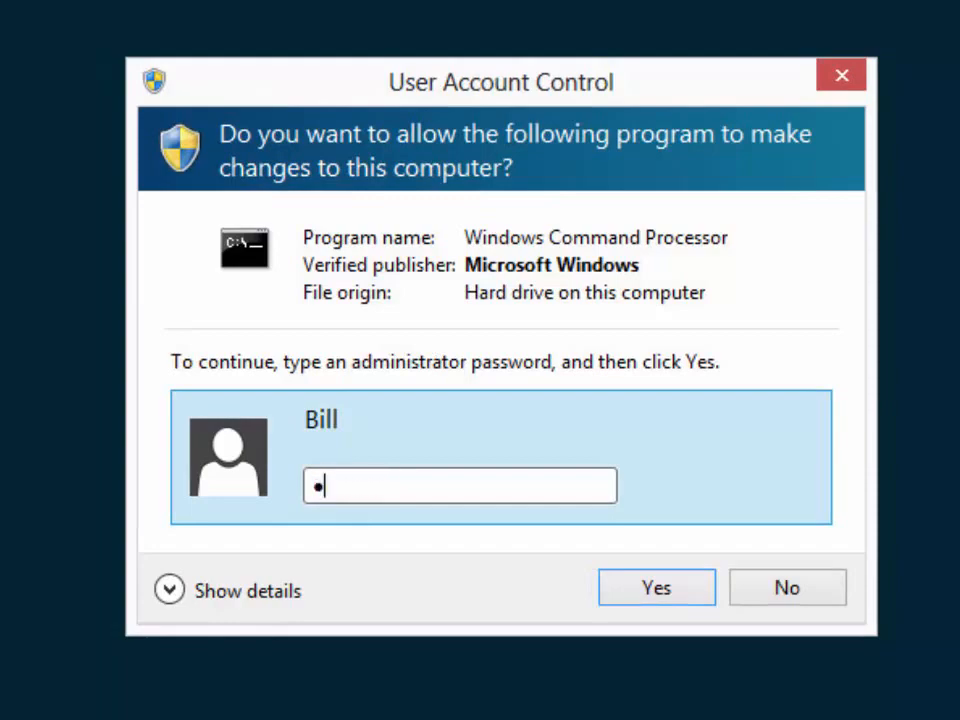
pyautogui.write('ass')
pyautogui.press('Return')
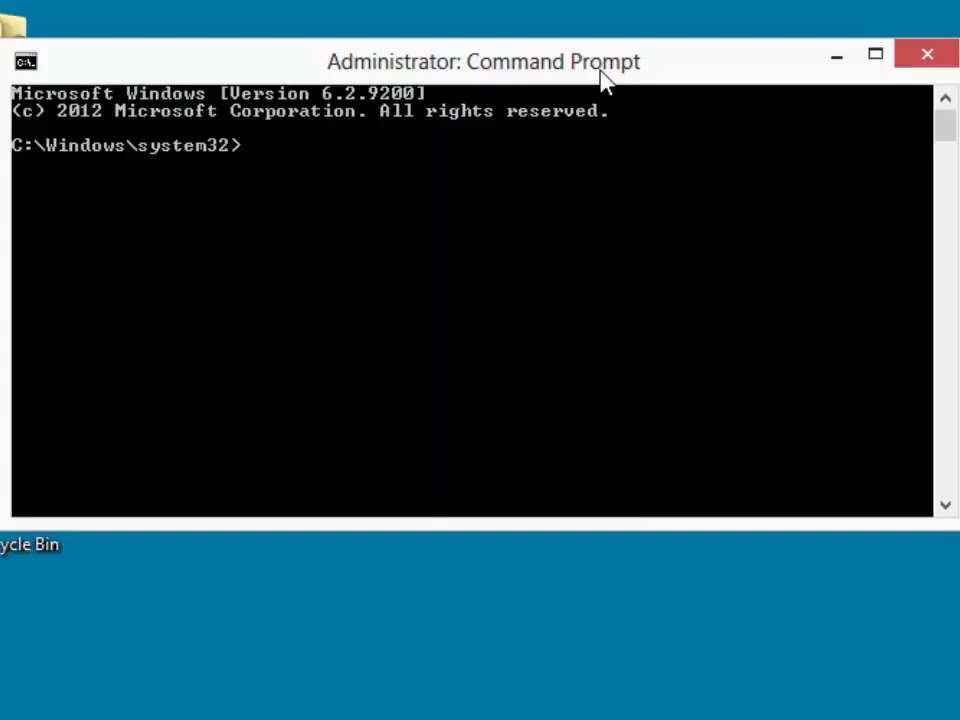
pyautogui.write('w3d')
pyautogui.write('bsmgr')
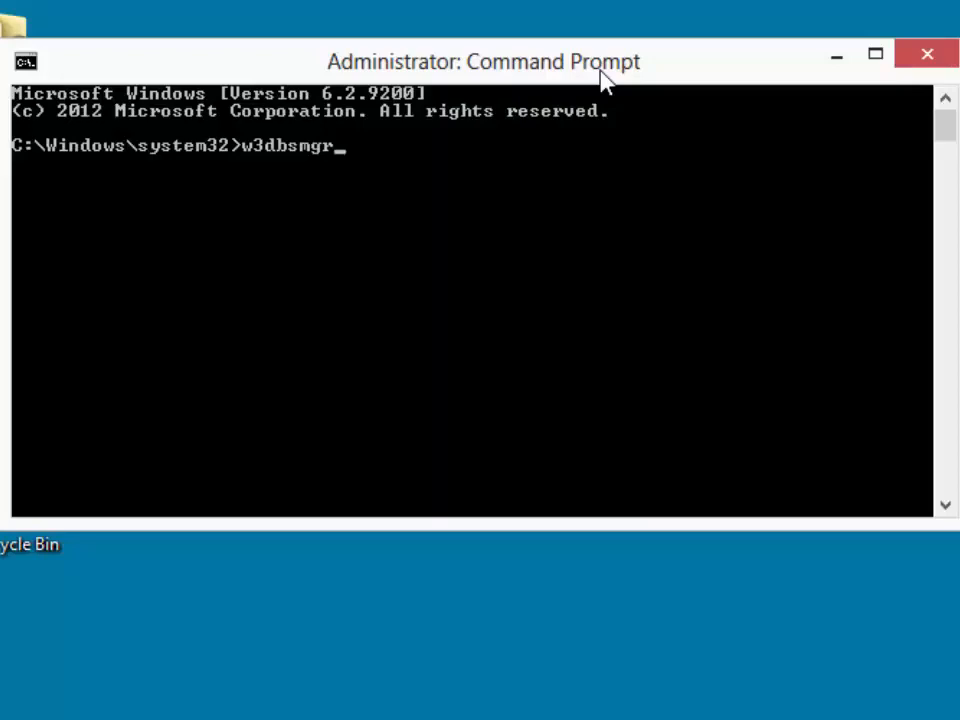
# Run w3dbsmgr in the administrator console.
pyautogui.press('Return')
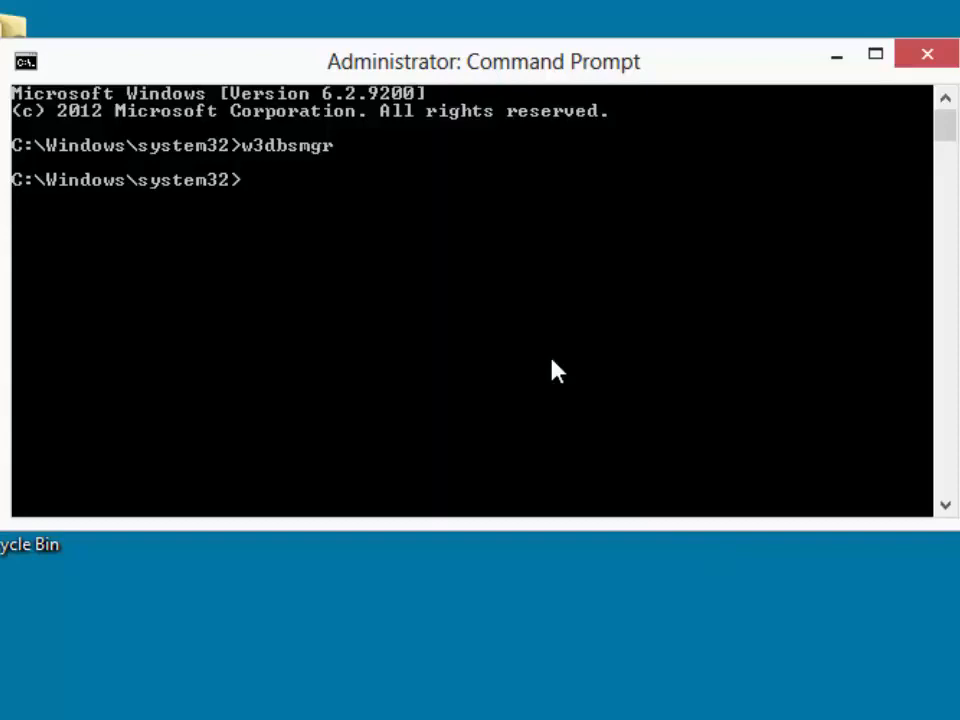
pyautogui.write('cli')
pyautogui.write('lcadm')
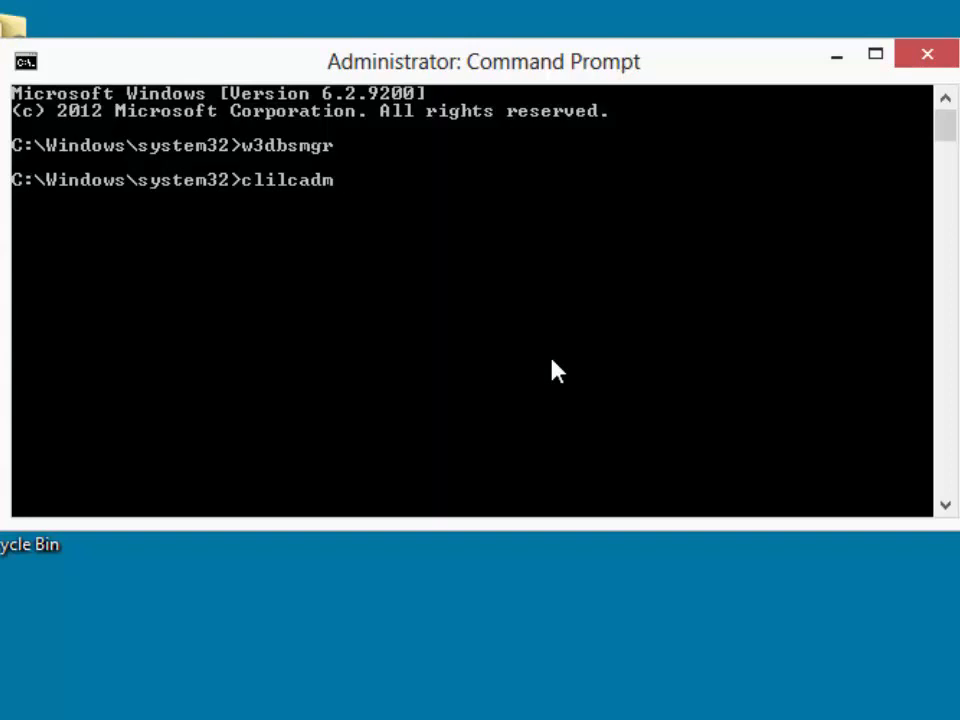
# Run clilcadm with no arguments to show its usage help.
pyautogui.press('Return')
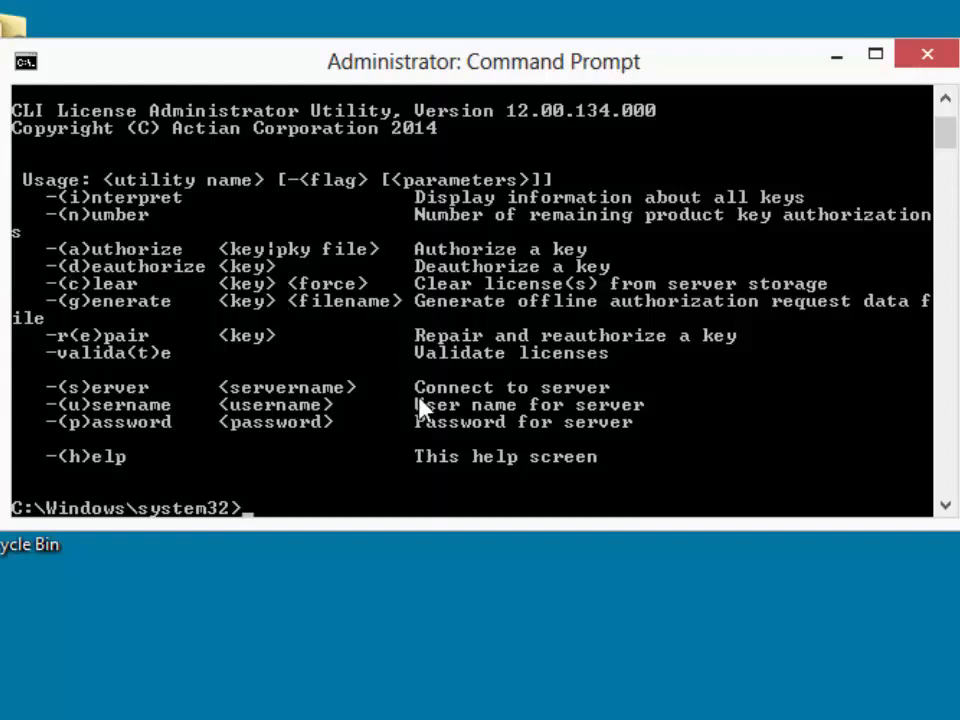
pyautogui.write('clilcadm')
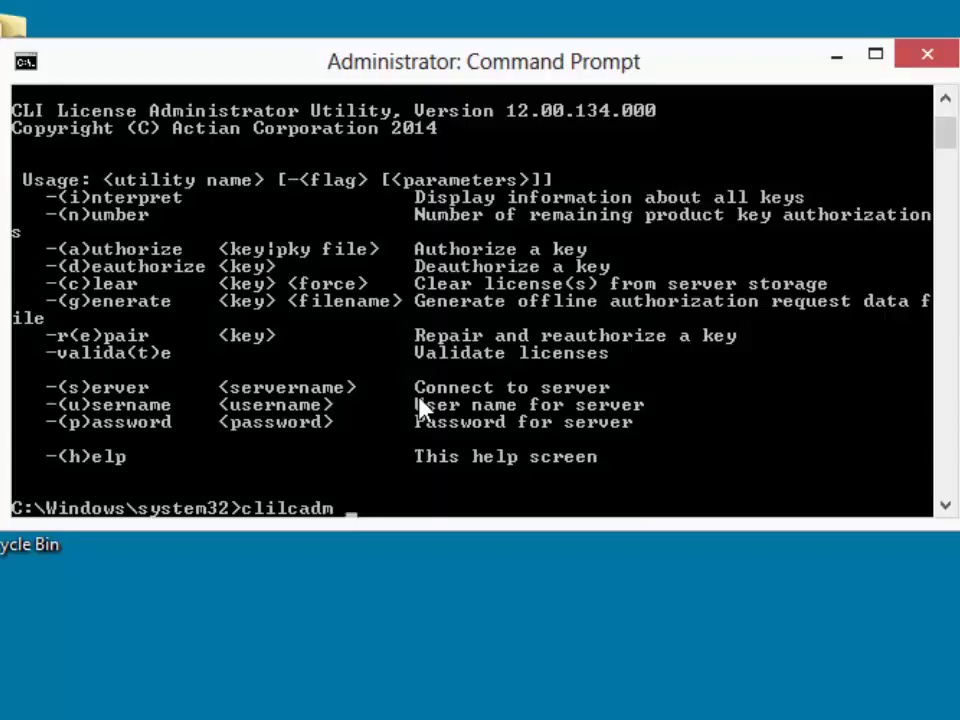
pyautogui.write(' -a')
pyautogui.rightClick(495, 504)
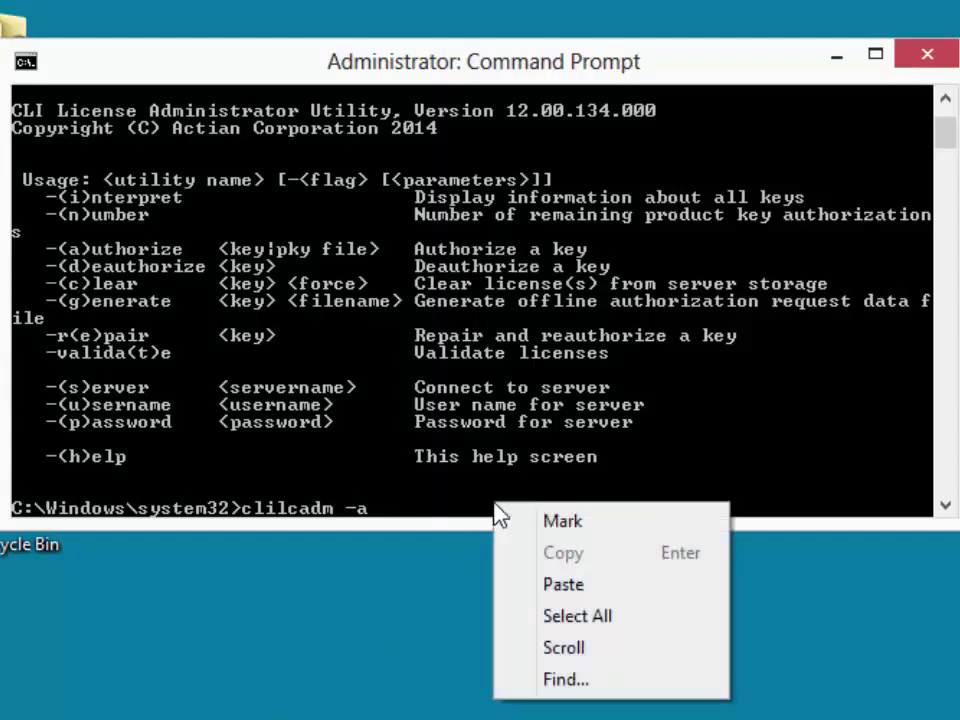
pyautogui.click(578, 588)
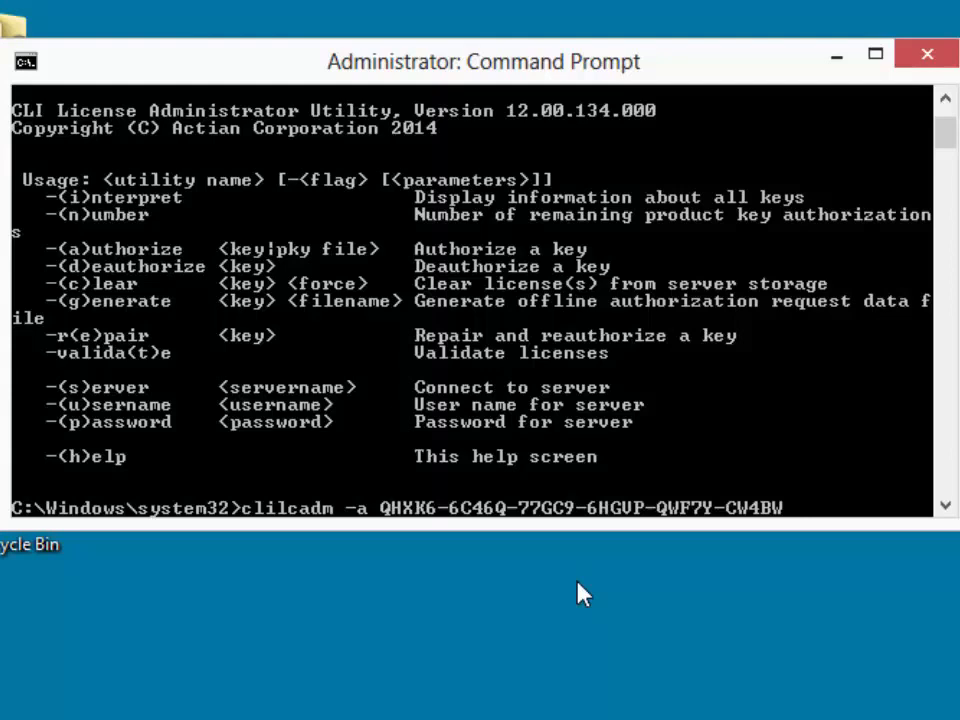
pyautogui.press('Return')
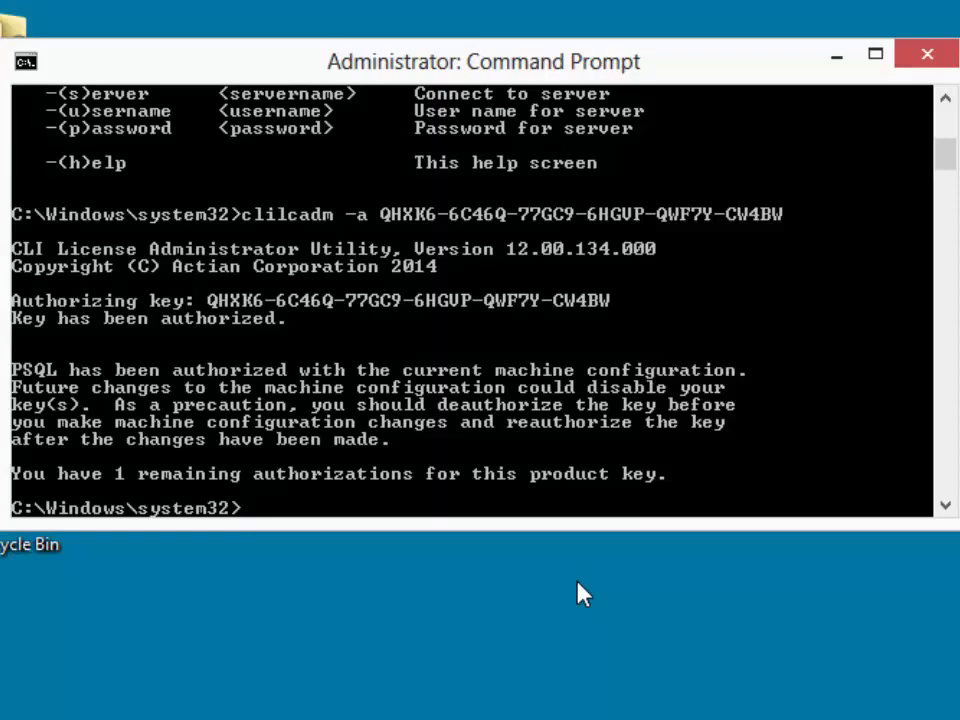
pyautogui.write('clilc')
pyautogui.write('adm -i')
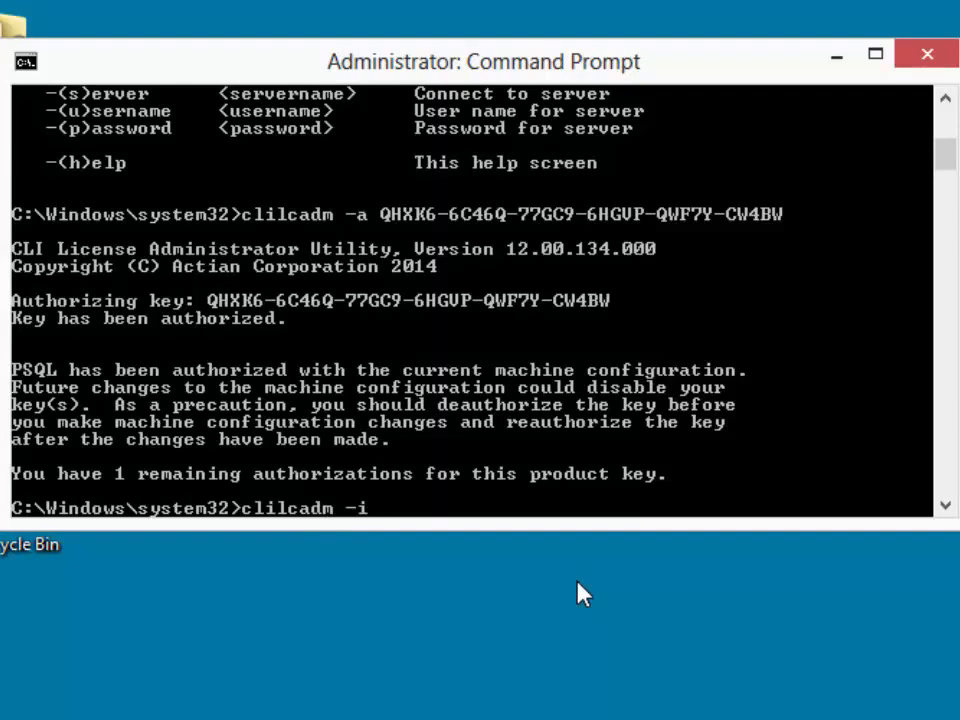
# Run clilcadm -i to list licenses and copy the active key via Edit > Mark.
pyautogui.press('Return')
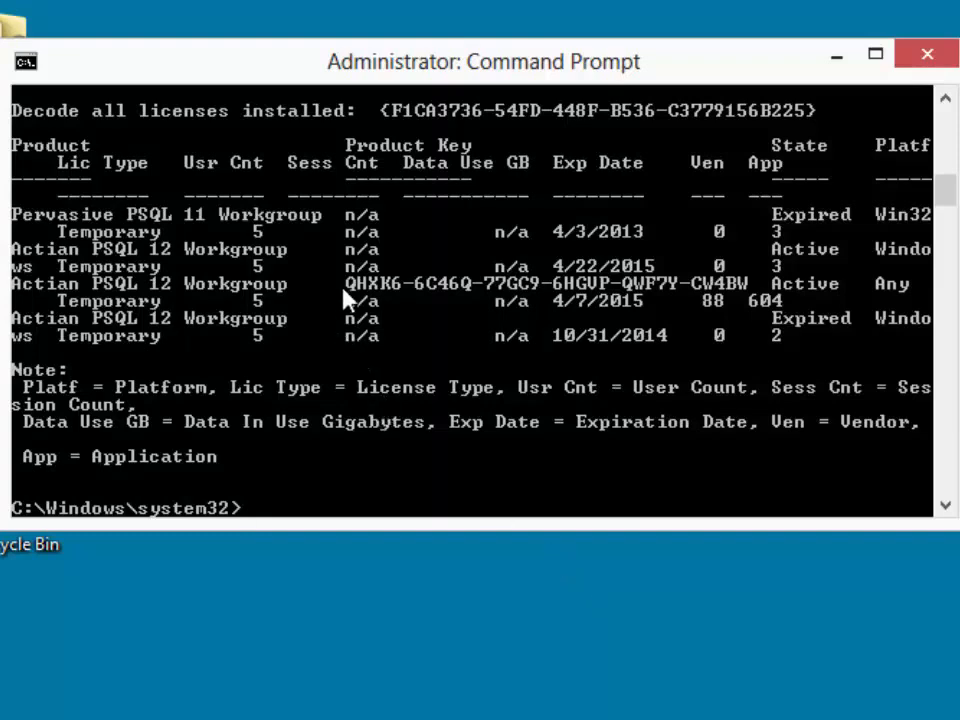
pyautogui.click(25, 62)
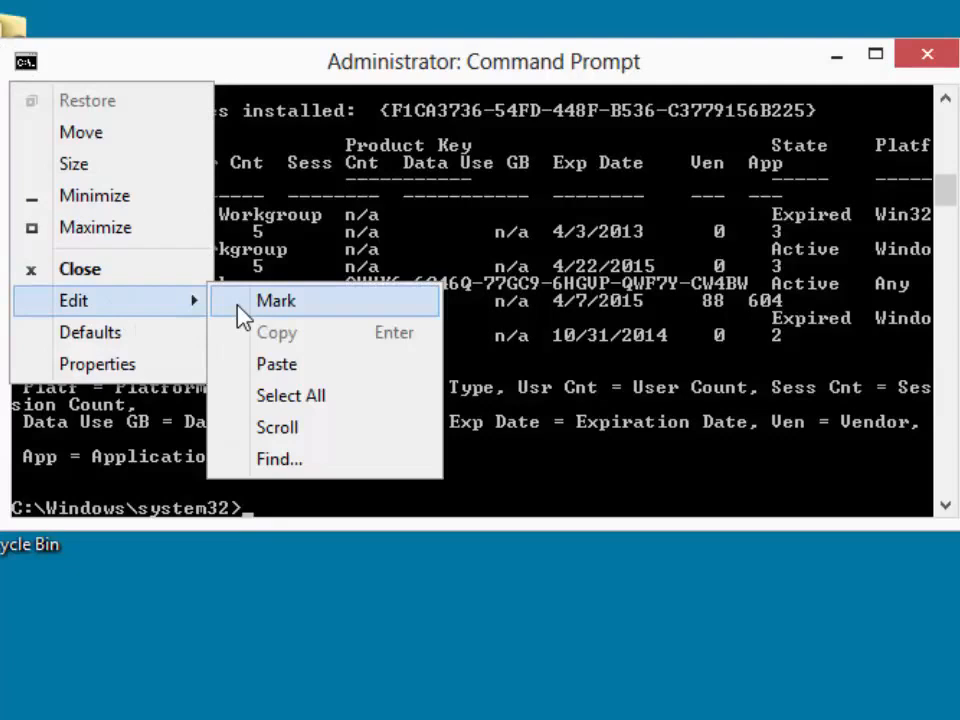
pyautogui.click(270, 300)
pyautogui.click(316, 284)
pyautogui.keyDown('shift'); pyautogui.click(766, 284); pyautogui.keyUp('shift')
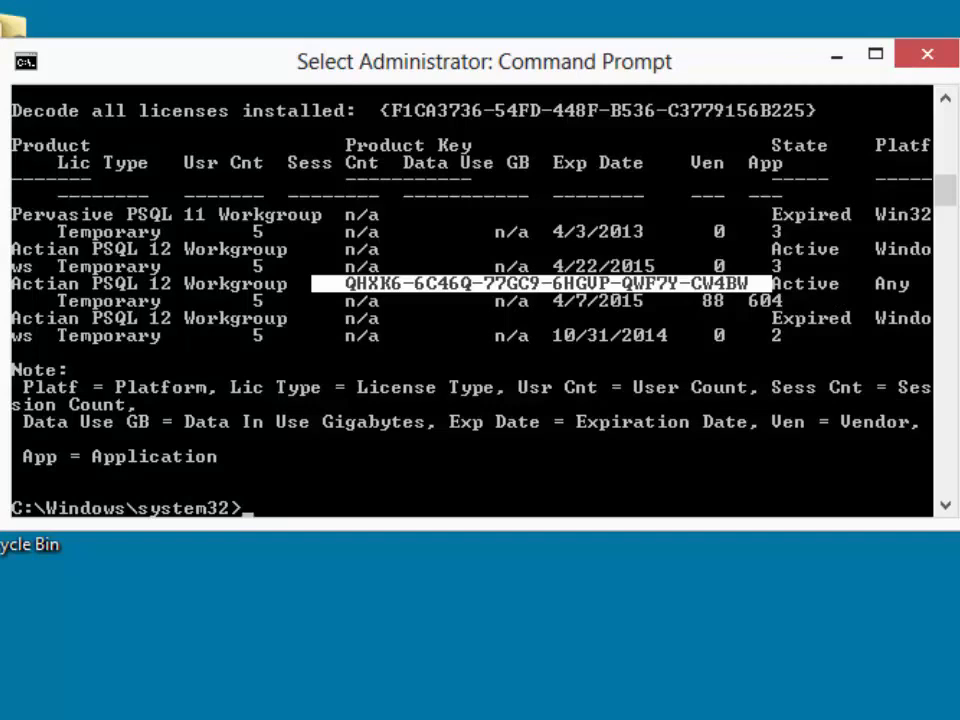
pyautogui.press('Return')
pyautogui.write('exit')
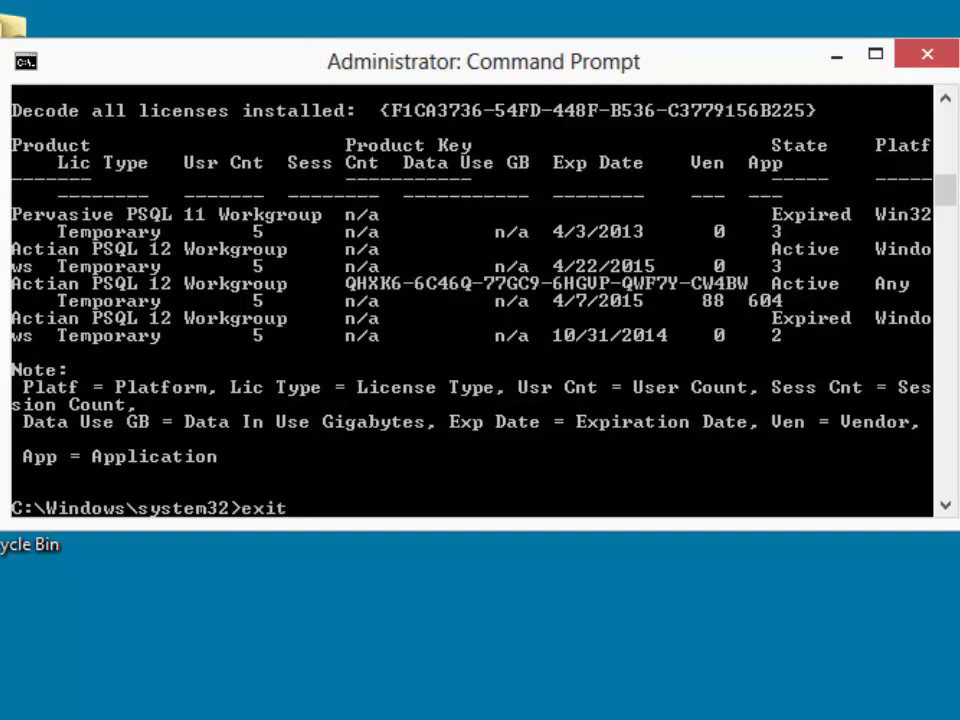
# Exit the Command Prompt, returning to the desktop.
pyautogui.press('Return')
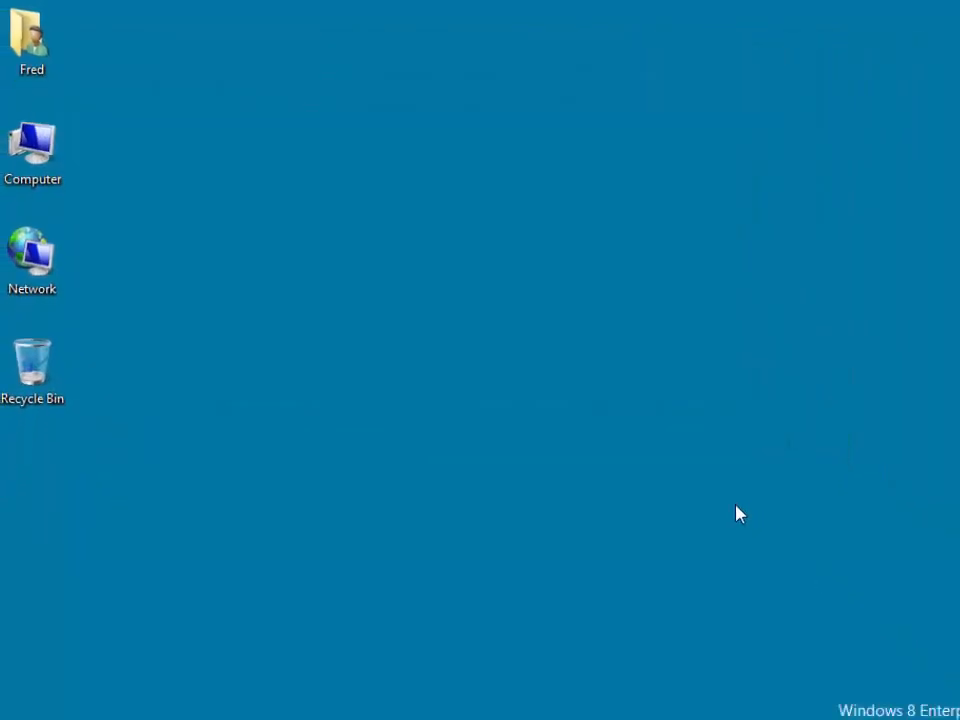